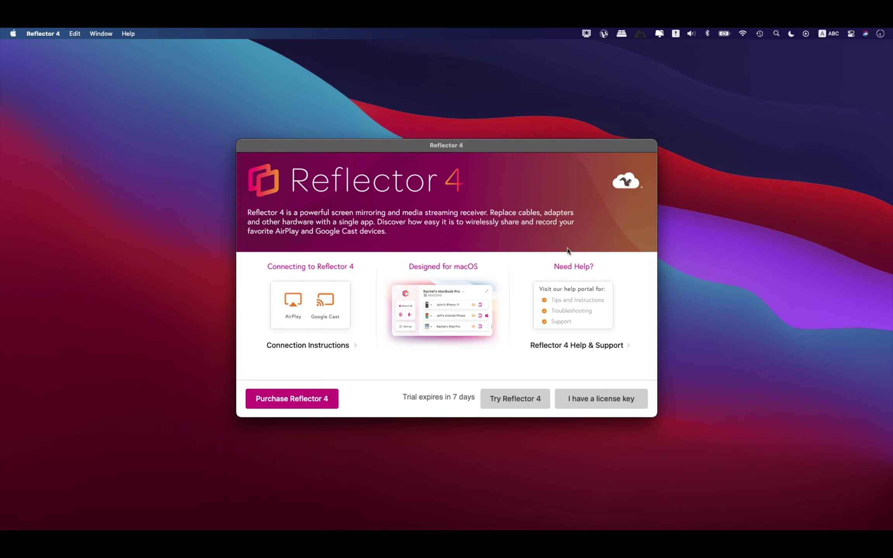
Start the Reflector 4 trial and show its device overview.
left_click(523, 397)
left_click(569, 33)
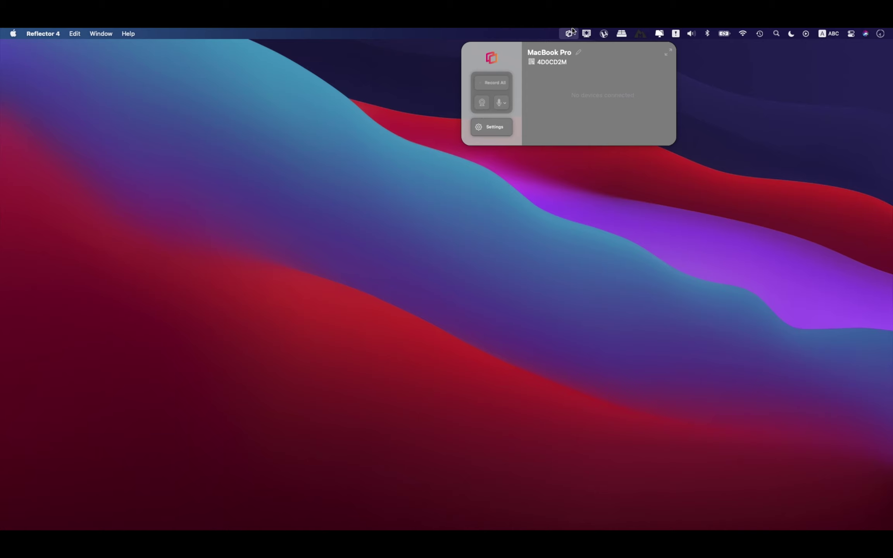
Check the version information of Reflector 4 and close it.
left_click(40, 33)
left_click(40, 46)
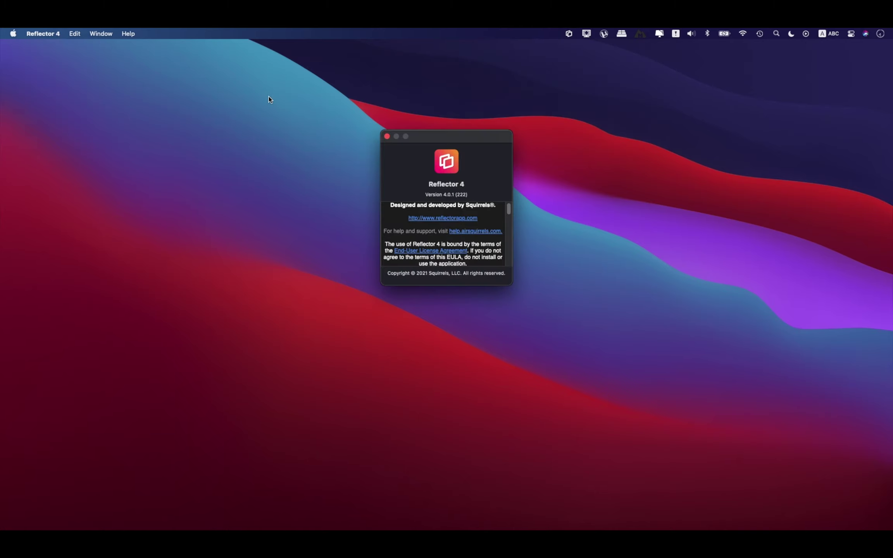
left_click(387, 136)
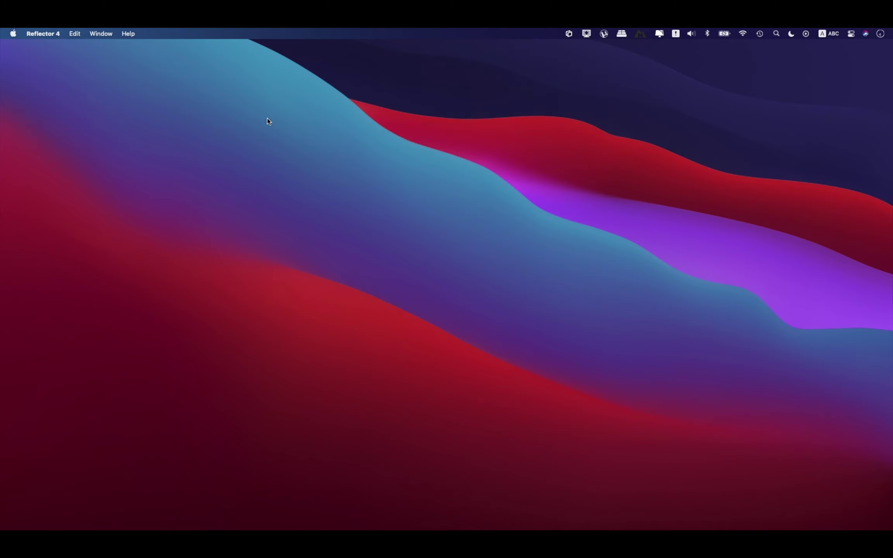
left_click(42, 34)
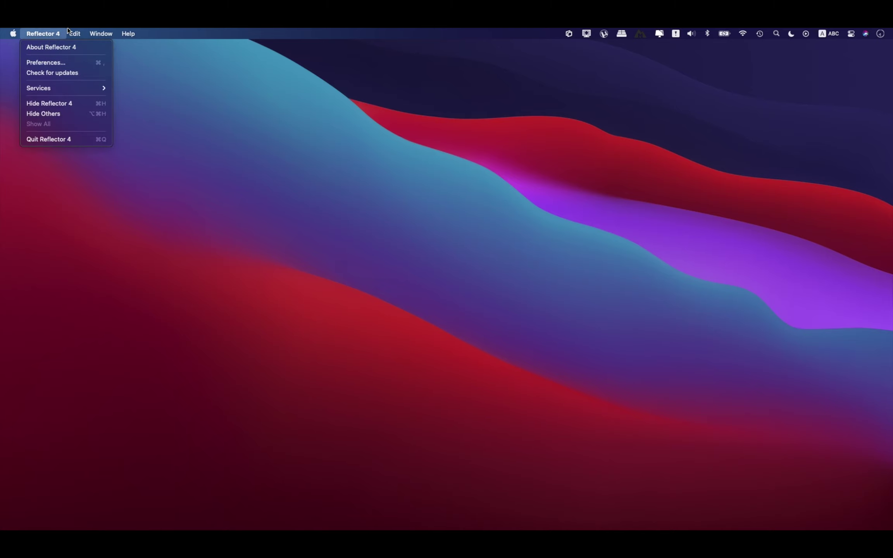
mouse_move(98, 30)
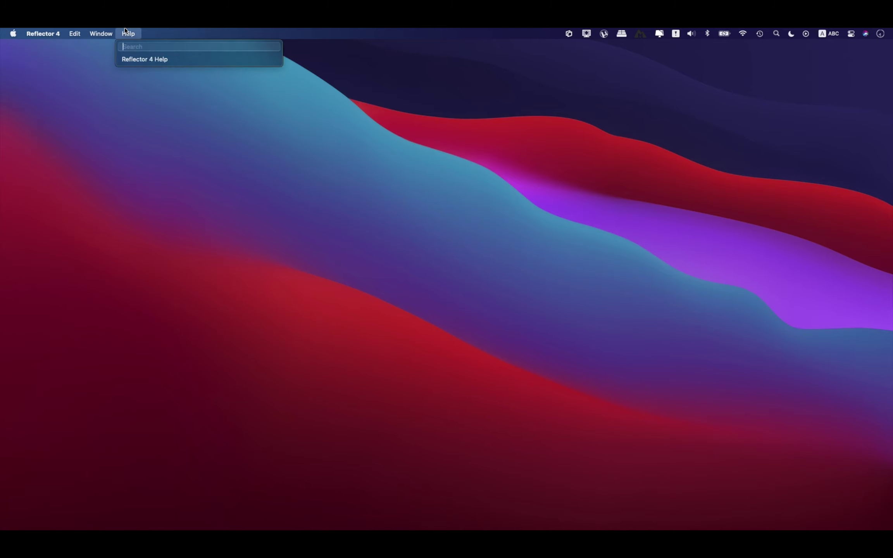
left_click(517, 29)
Open the Reflector 4 settings and inspect the general options for showing the client name.
left_click(568, 33)
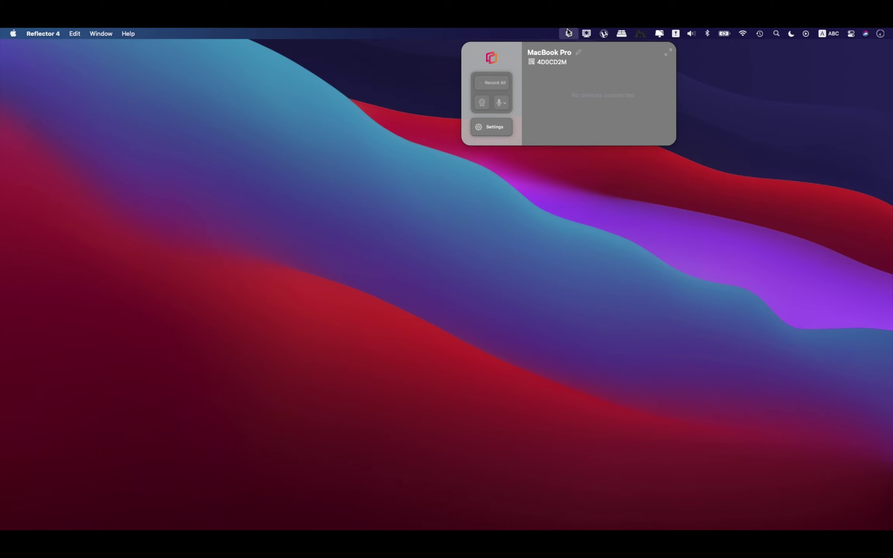
left_click(491, 130)
left_click(482, 143)
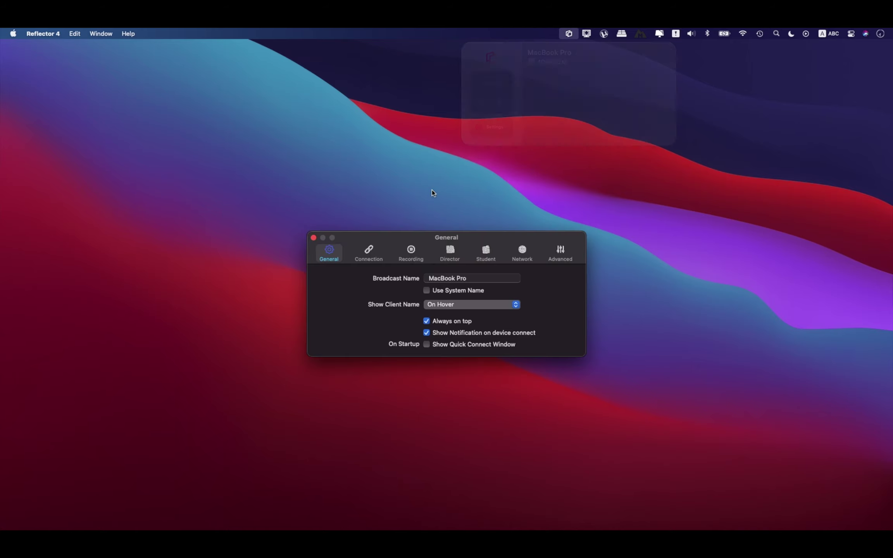
left_click(515, 305)
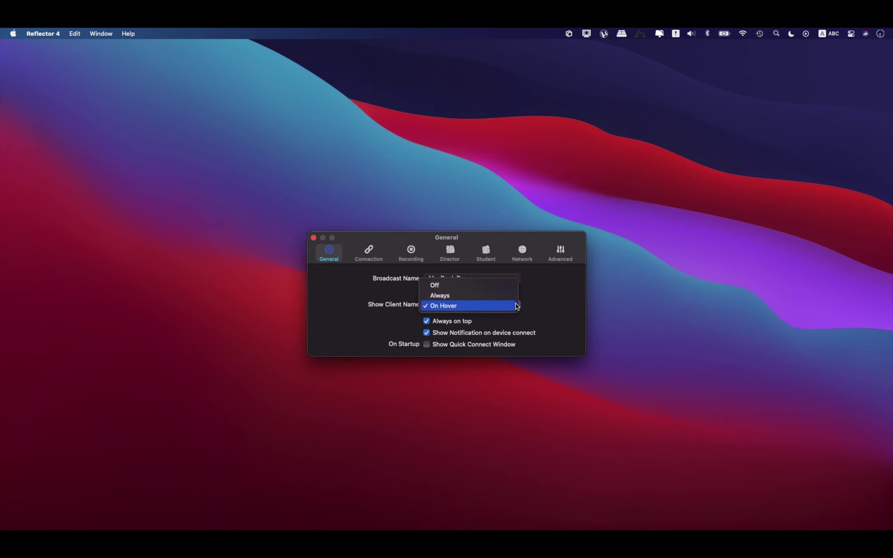
left_click(516, 306)
Set the AirPlay resolution in the connection settings to iPhone 6-8 - 750 x 1334.
left_click(382, 255)
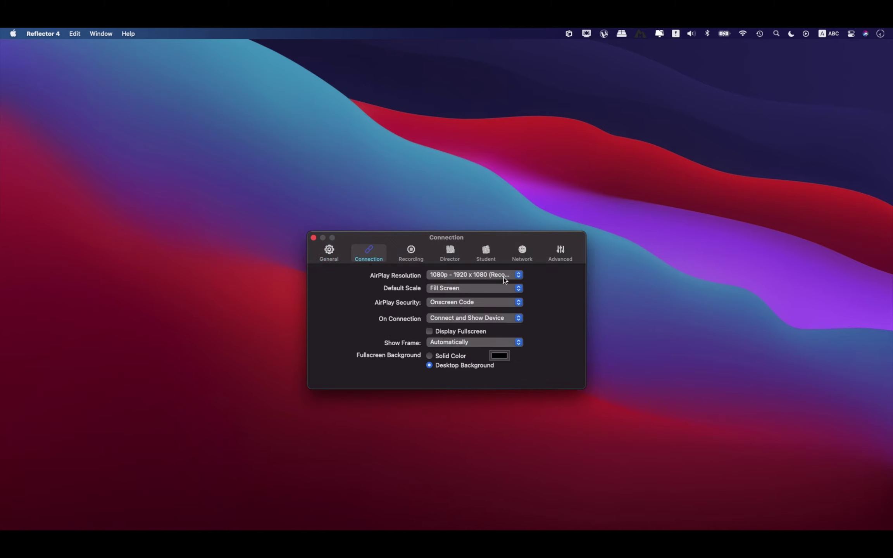
left_click(504, 276)
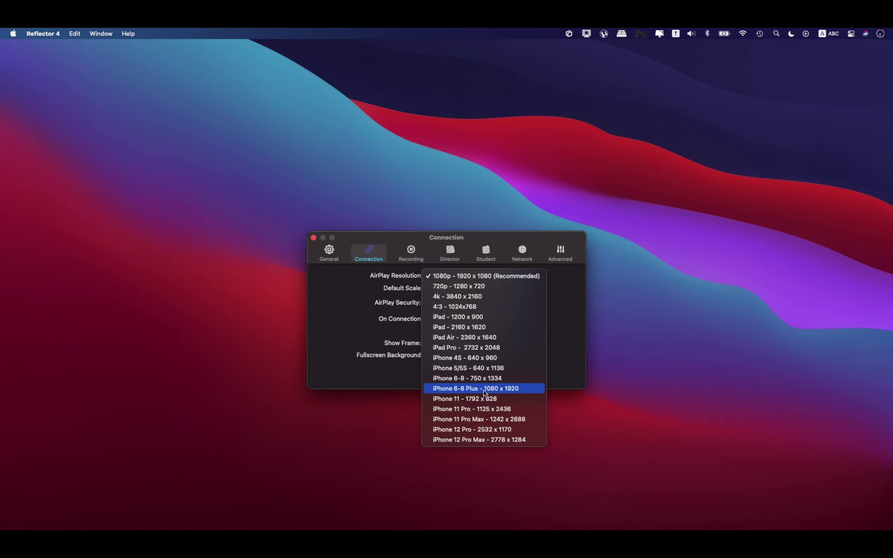
left_click(510, 379)
Review the connection options for default scale, AirPlay security, connection behaviour, device frame and fullscreen background colour.
left_click(519, 289)
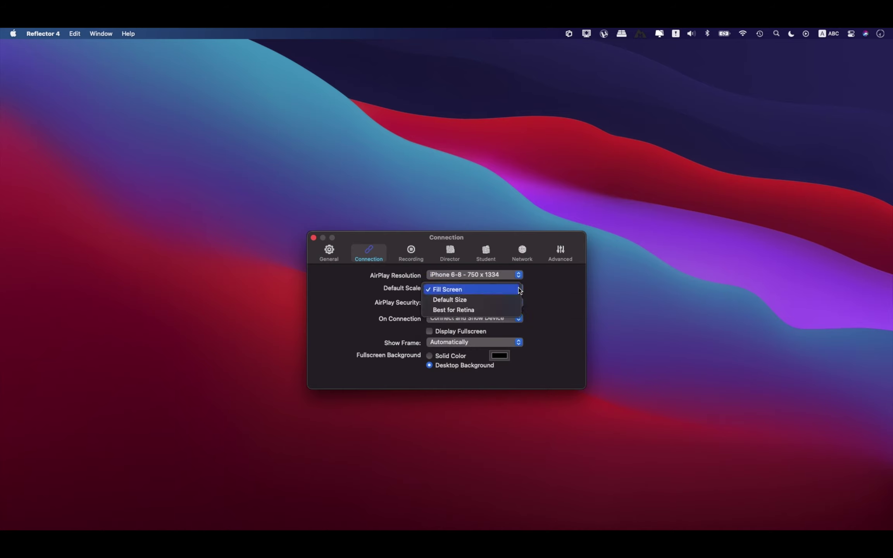
left_click(521, 290)
left_click(520, 303)
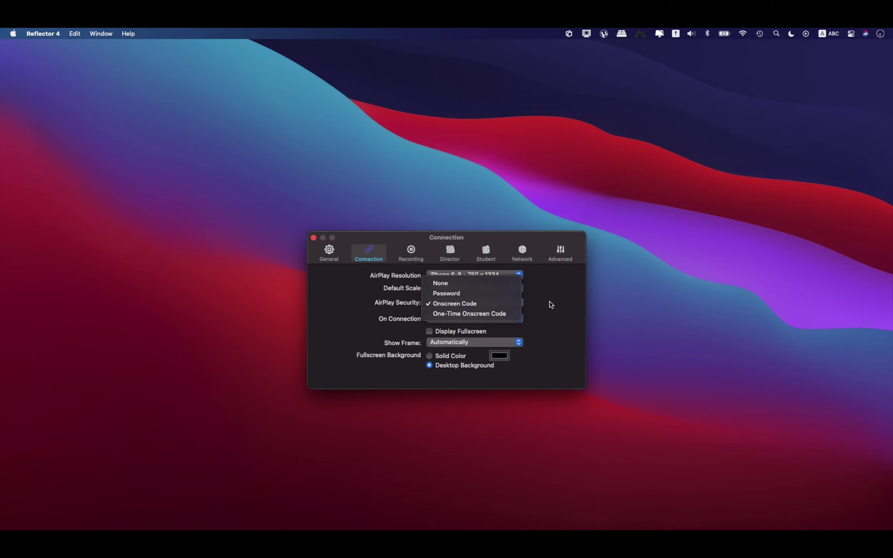
left_click(551, 305)
left_click(515, 318)
left_click(536, 316)
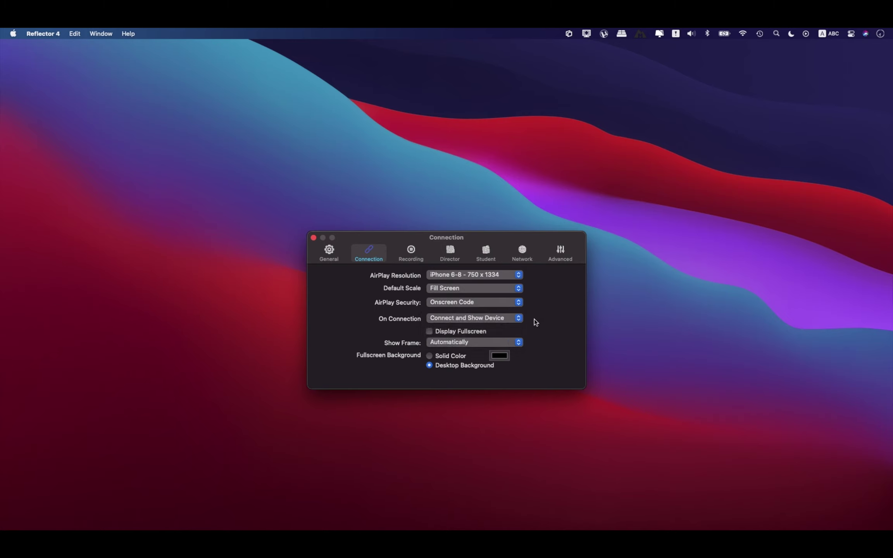
left_click(510, 340)
left_click(534, 339)
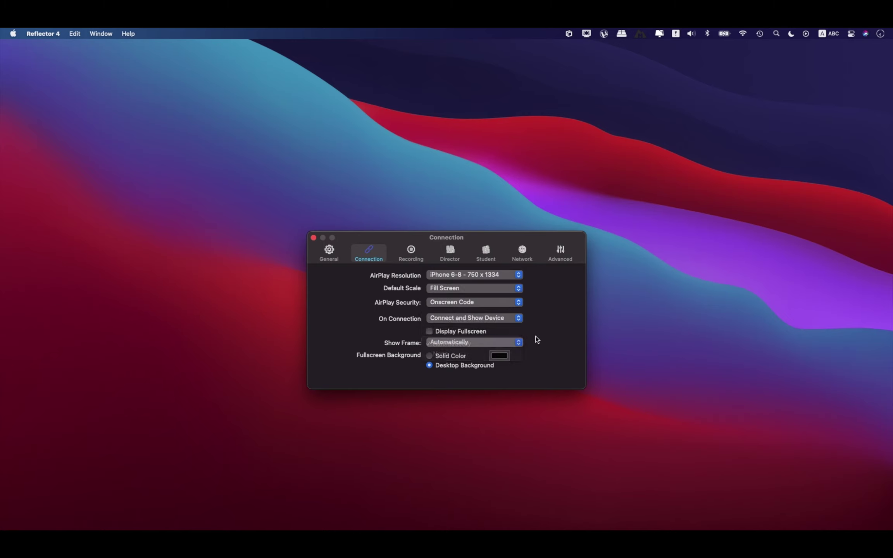
left_click(504, 357)
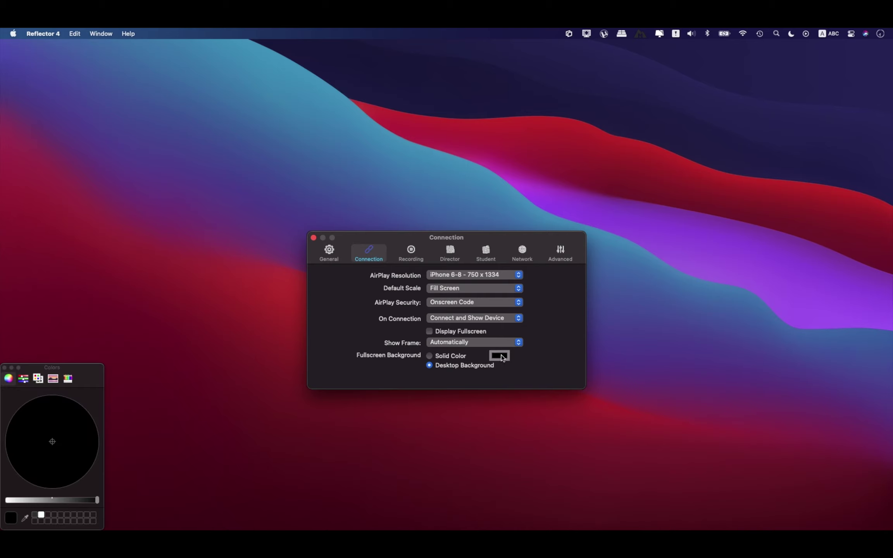
left_click(5, 371)
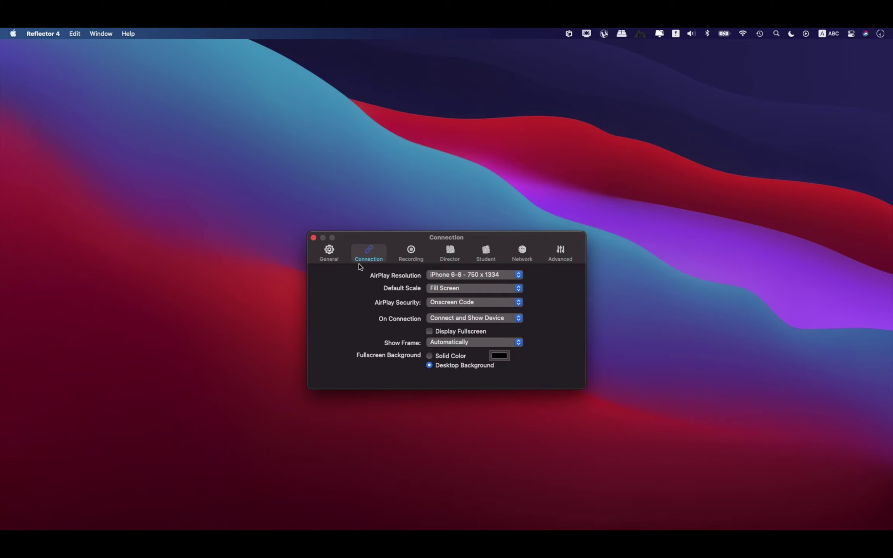
Review the recording mode, background and quality options, and set the recording frame rate to 30 FPS.
left_click(406, 253)
left_click(517, 276)
left_click(539, 277)
left_click(435, 289)
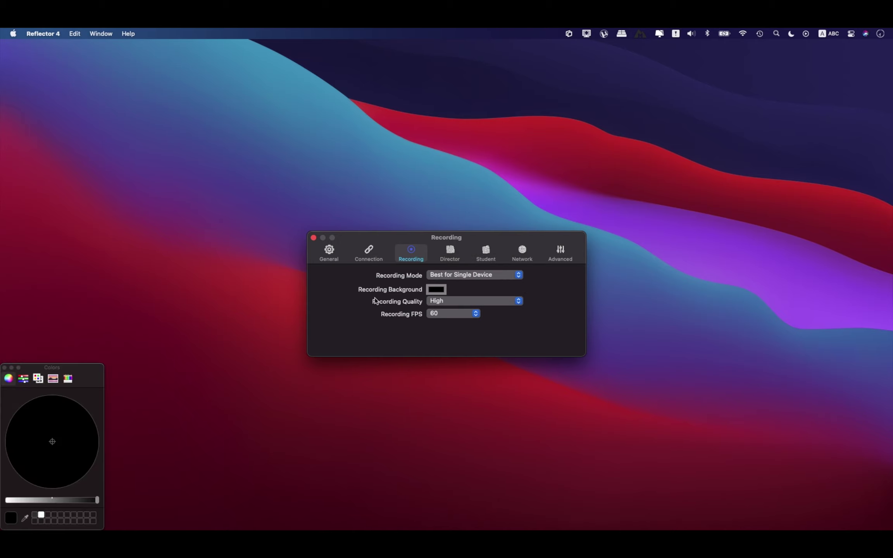
left_click(4, 367)
left_click(457, 299)
left_click(541, 302)
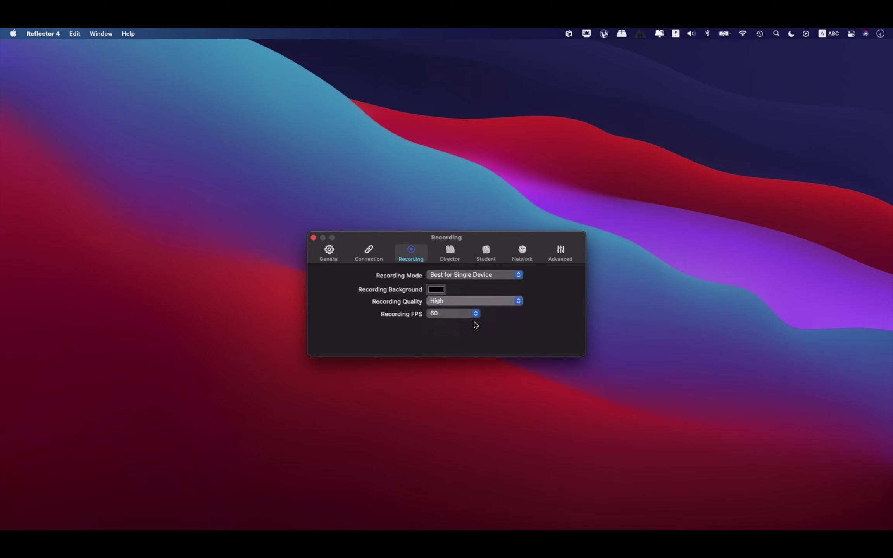
left_click(472, 313)
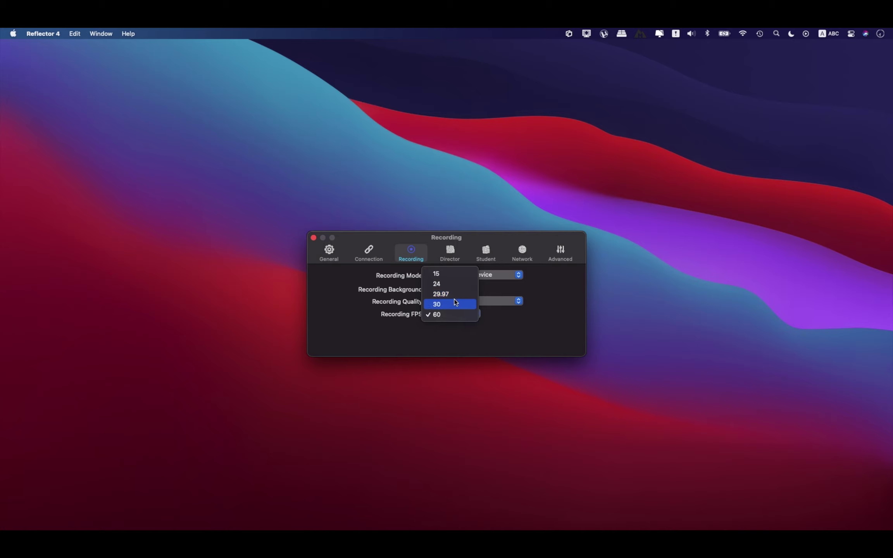
left_click(456, 303)
Look through the Director, Student and Network settings, including the choice of network interfaces.
left_click(450, 251)
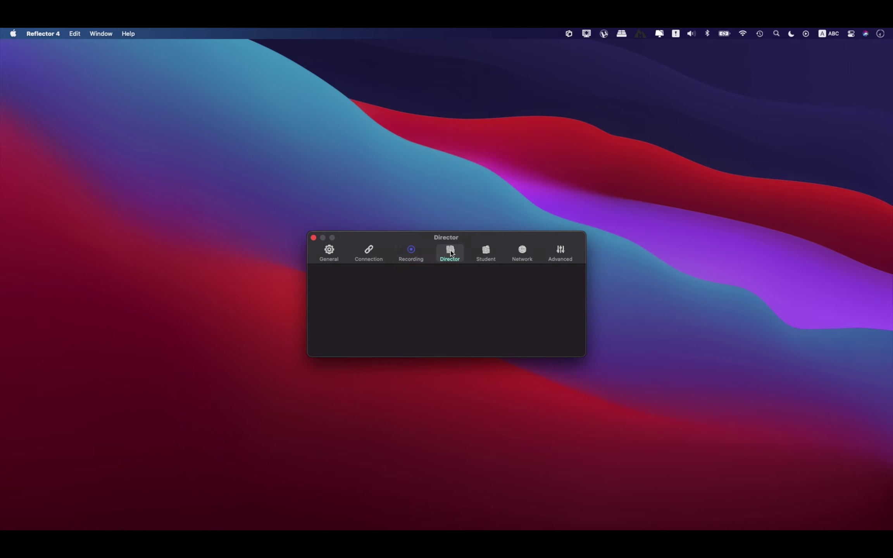
left_click(480, 252)
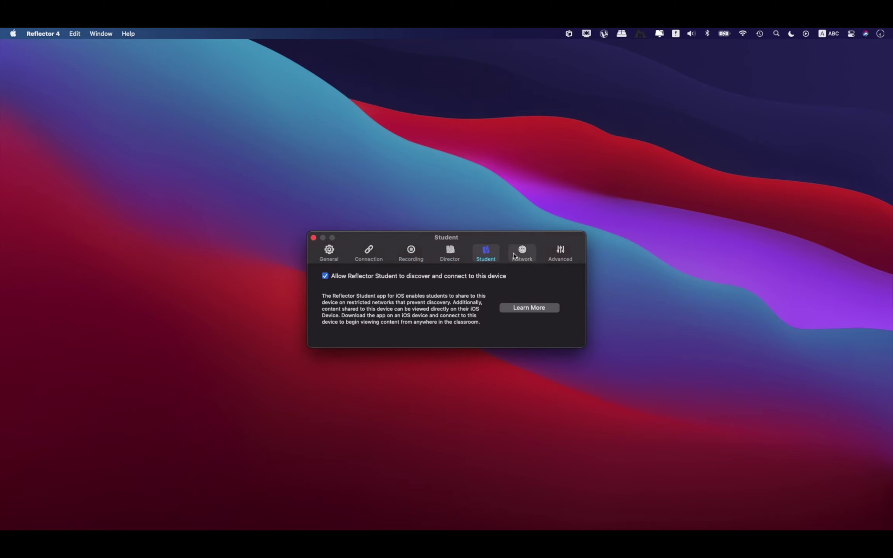
left_click(514, 253)
left_click(562, 279)
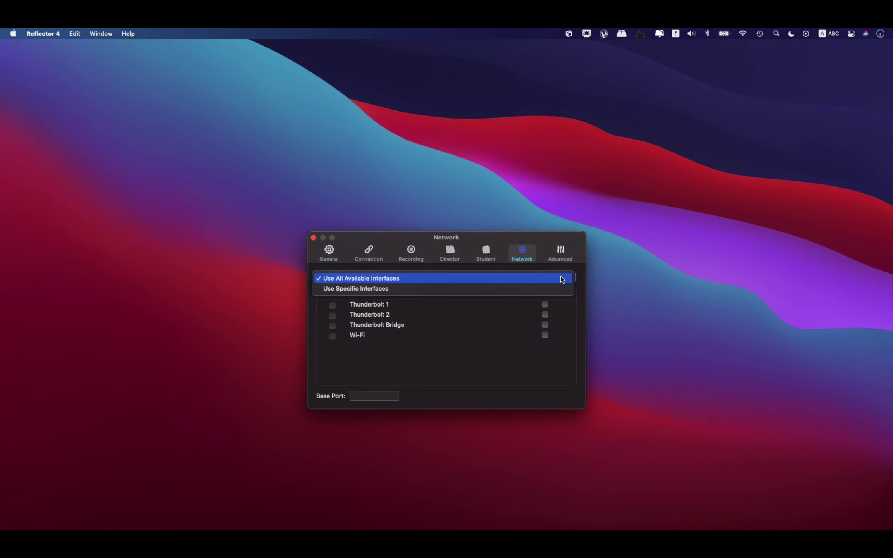
left_click(561, 279)
Review the advanced options for logging level, AirPlay, Google Cast and device cache clearing without changing them.
left_click(560, 253)
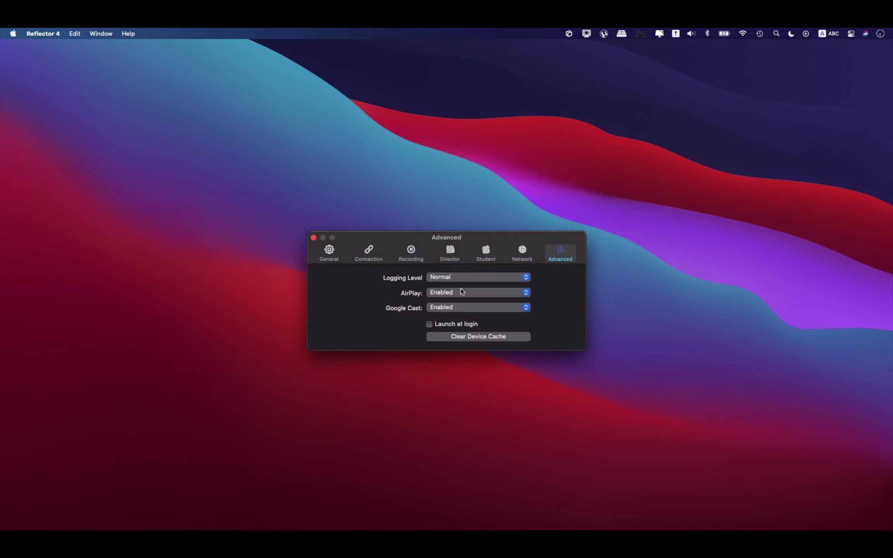
left_click(521, 276)
left_click(541, 290)
left_click(525, 292)
left_click(562, 292)
left_click(502, 307)
left_click(502, 310)
left_click(517, 337)
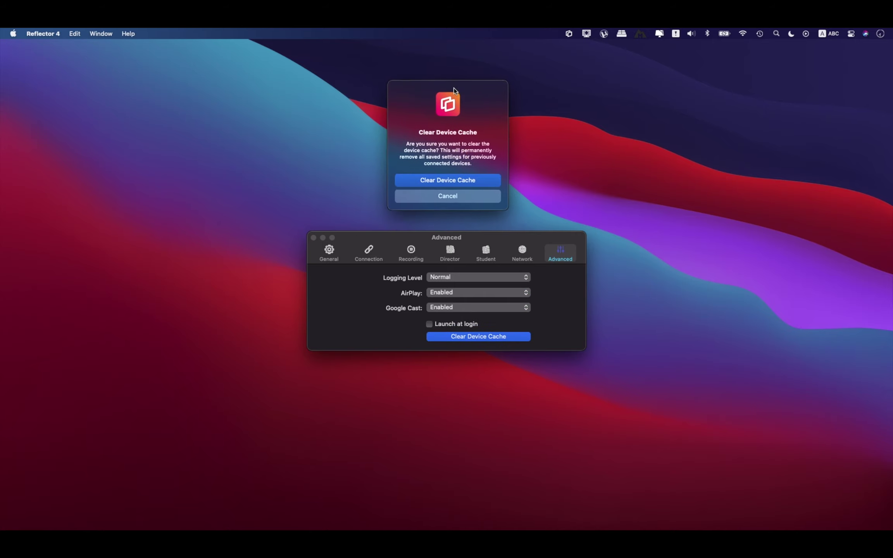
left_click(453, 197)
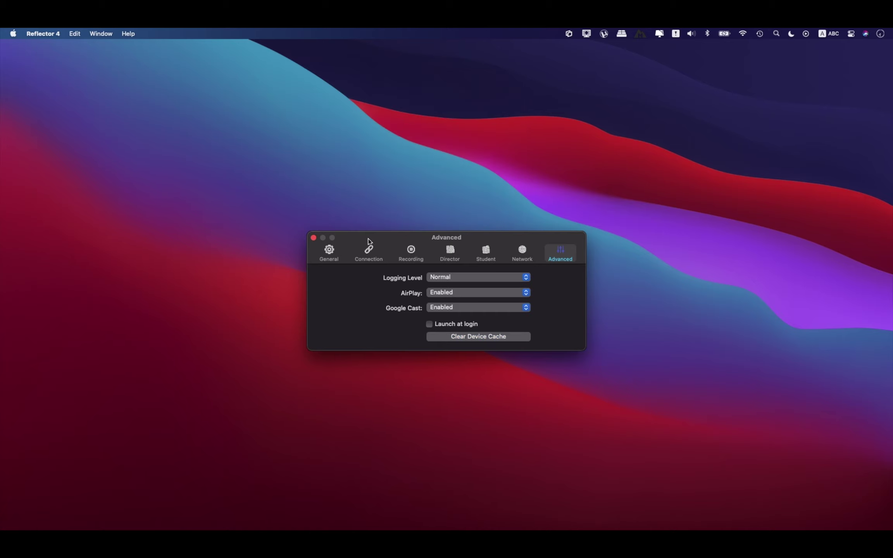
Close the settings after rechecking the recording options, and show the device overview.
left_click(437, 252)
left_click(414, 254)
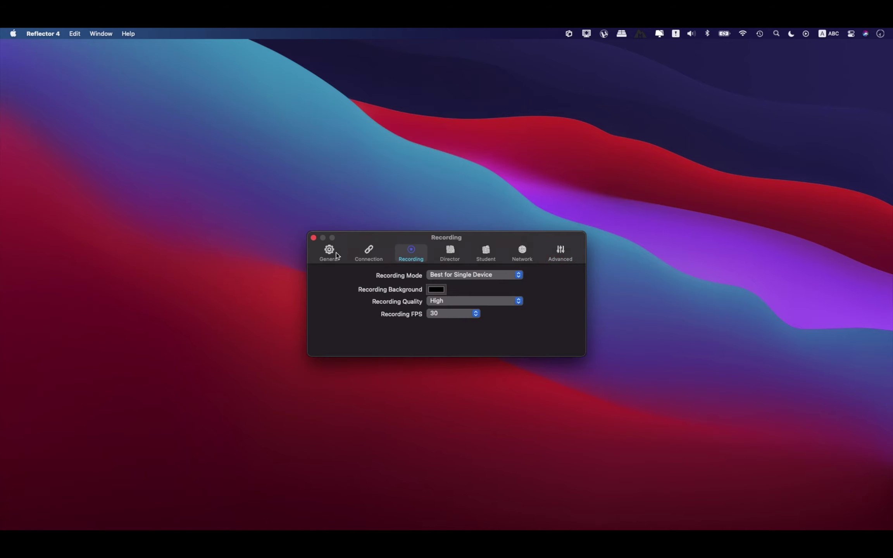
left_click(313, 238)
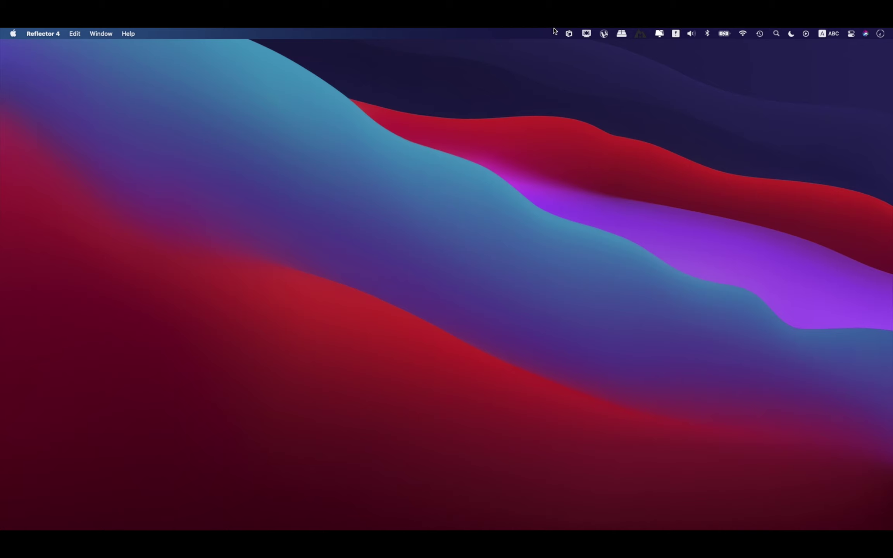
left_click(568, 34)
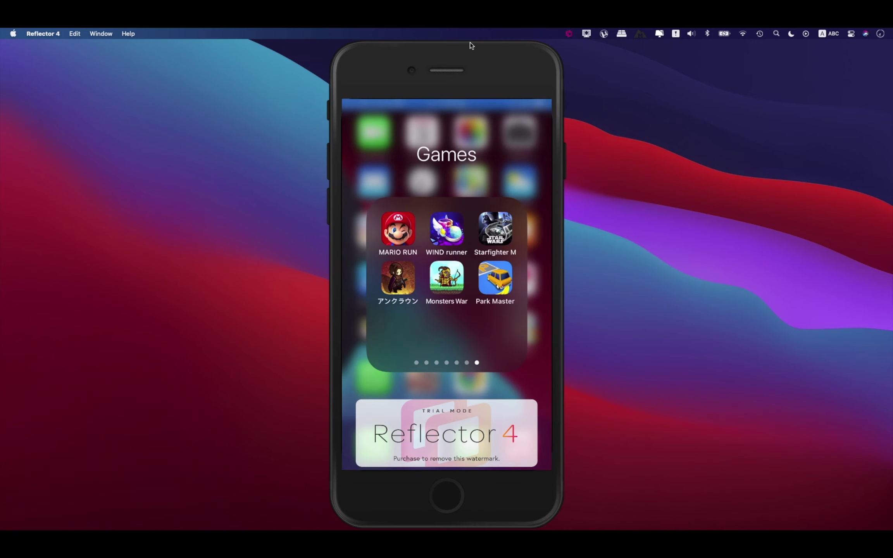
Save a screenshot of the mirrored iPhone to the Desktop as Reflector Screenshot.png.
mouse_move(498, 341)
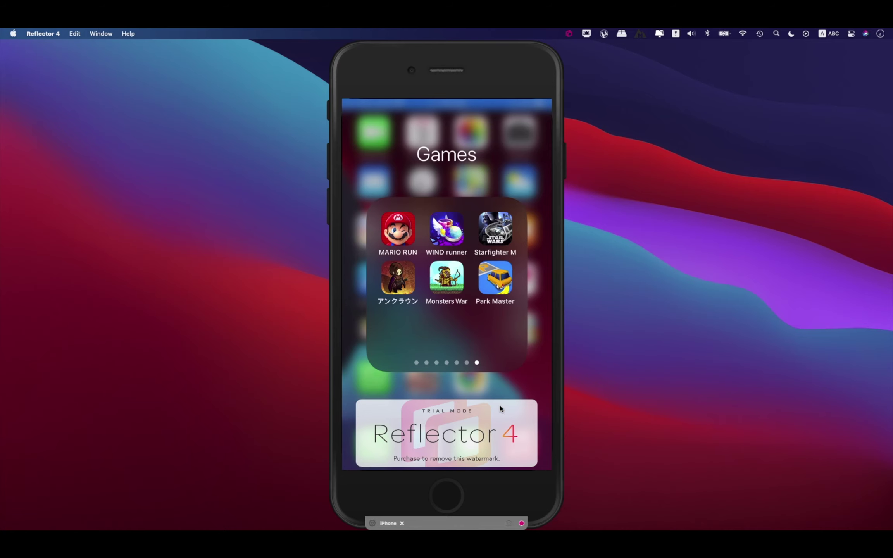
key("super+s")
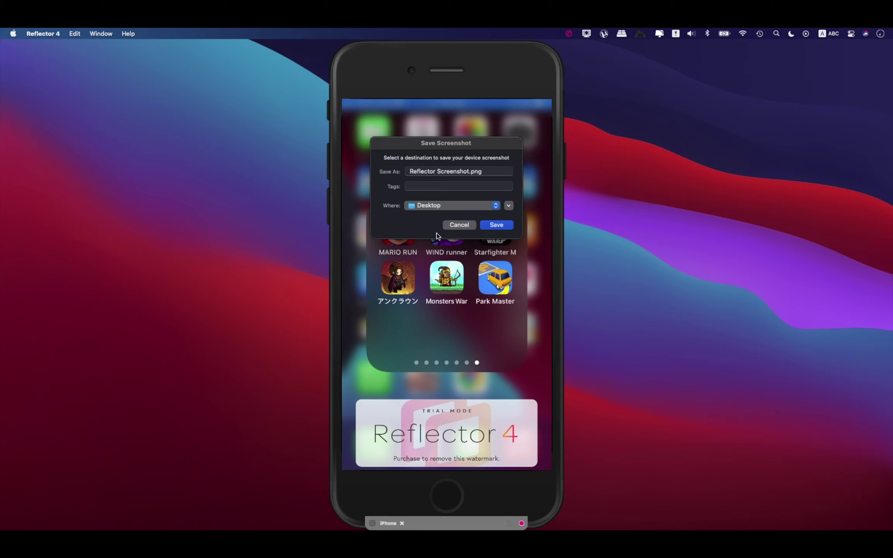
left_click(505, 225)
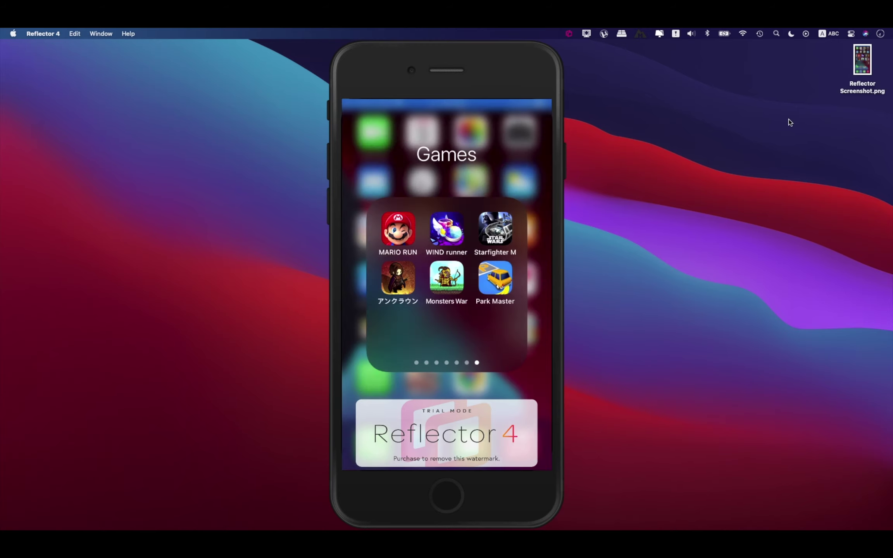
Preview the saved Reflector Screenshot.png from the desktop and close the preview.
left_click(863, 62)
key("space")
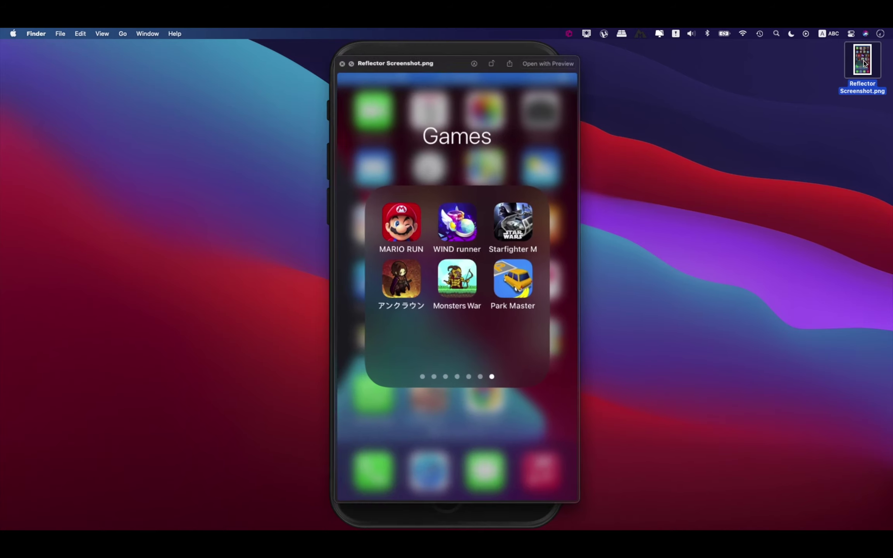
key("space")
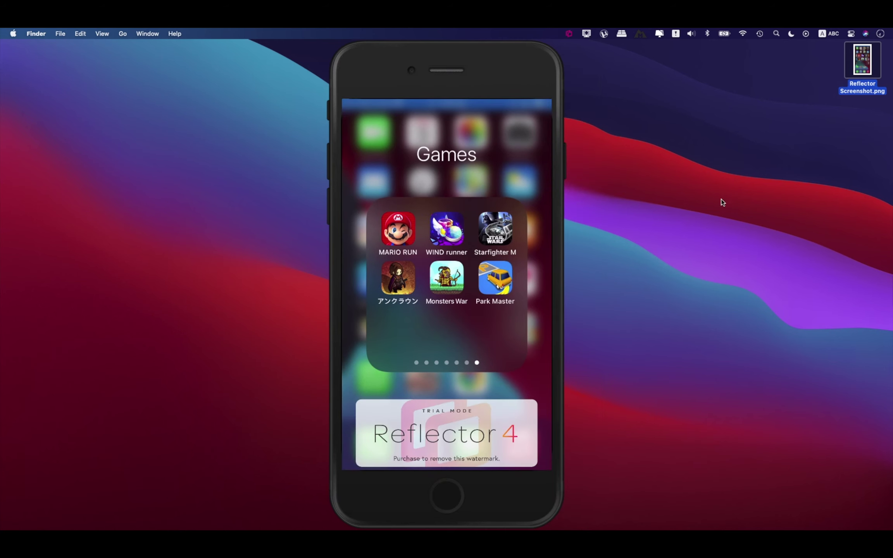
Record the mirrored iPhone screen while Super Mario Run is opened, and stop the recording.
mouse_move(498, 410)
left_click(520, 522)
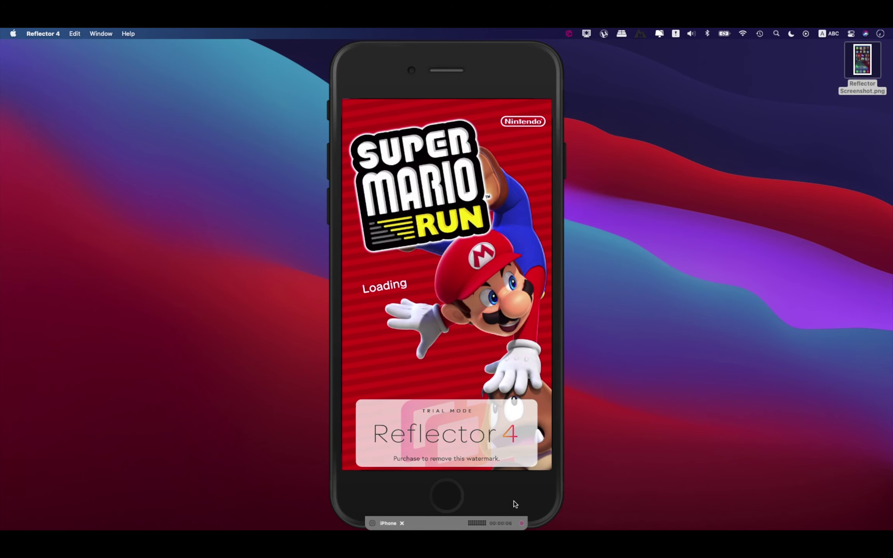
left_click(521, 523)
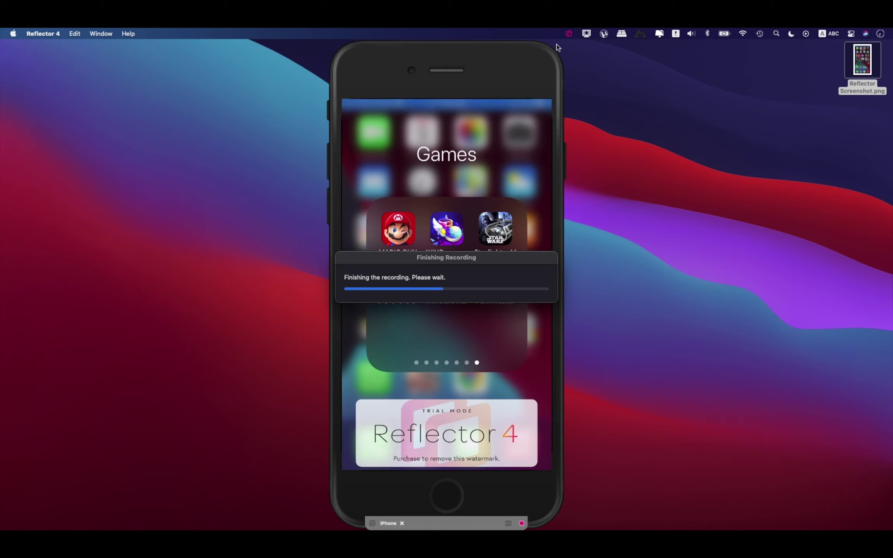
Change the device frame of the mirrored iPhone to iPhone 7: Gold in the device overview.
left_click(567, 31)
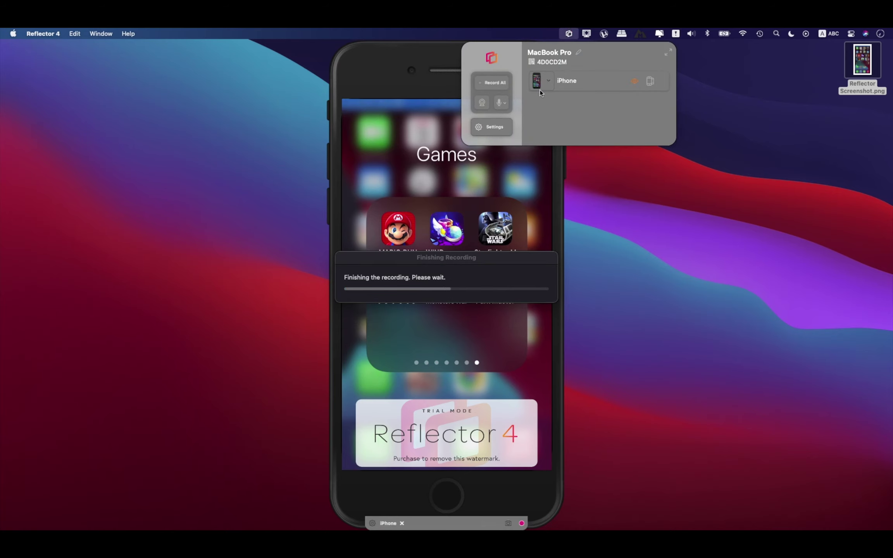
left_click(549, 79)
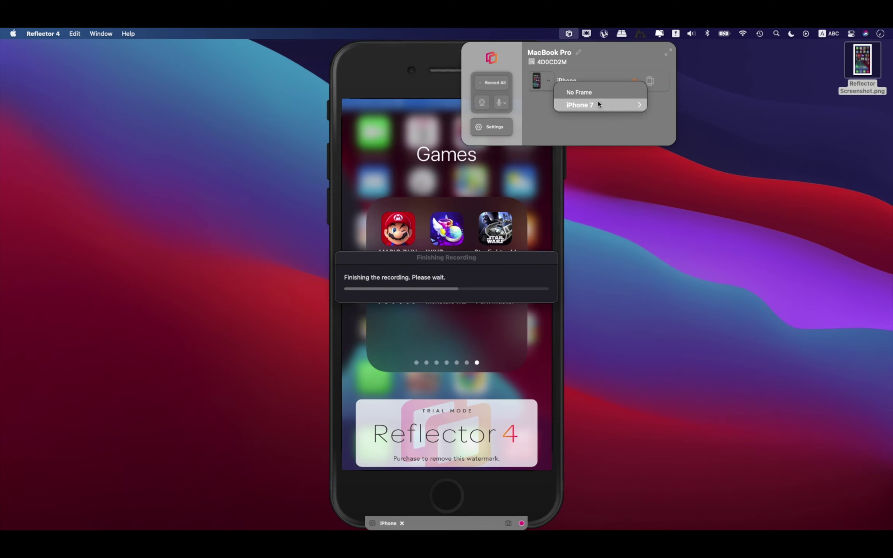
mouse_move(598, 102)
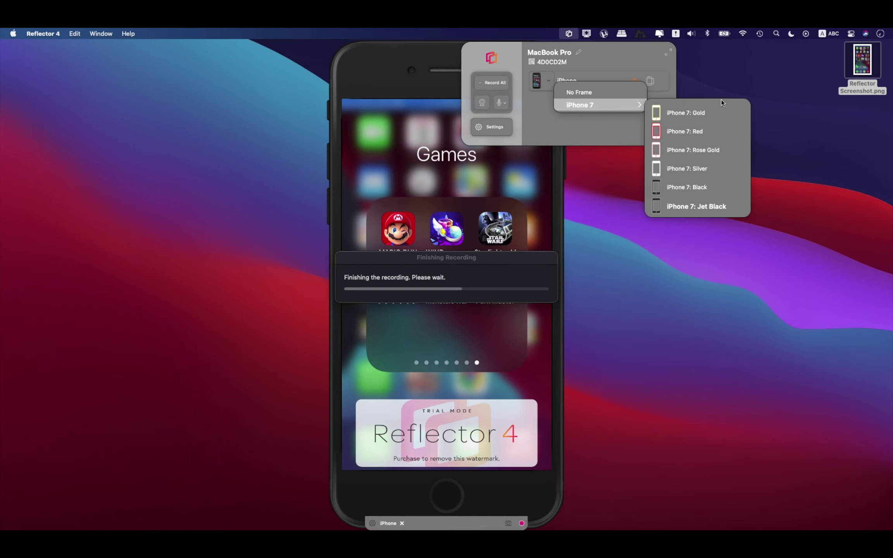
left_click(694, 206)
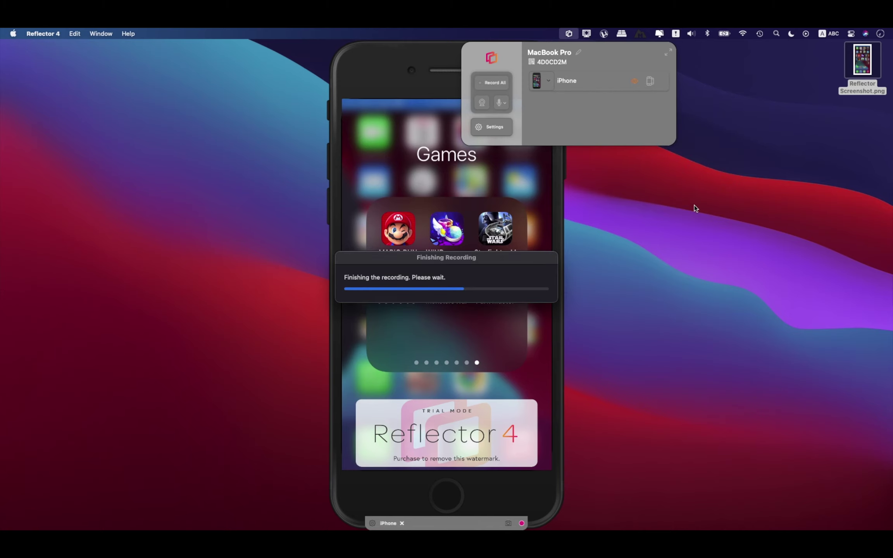
left_click(548, 81)
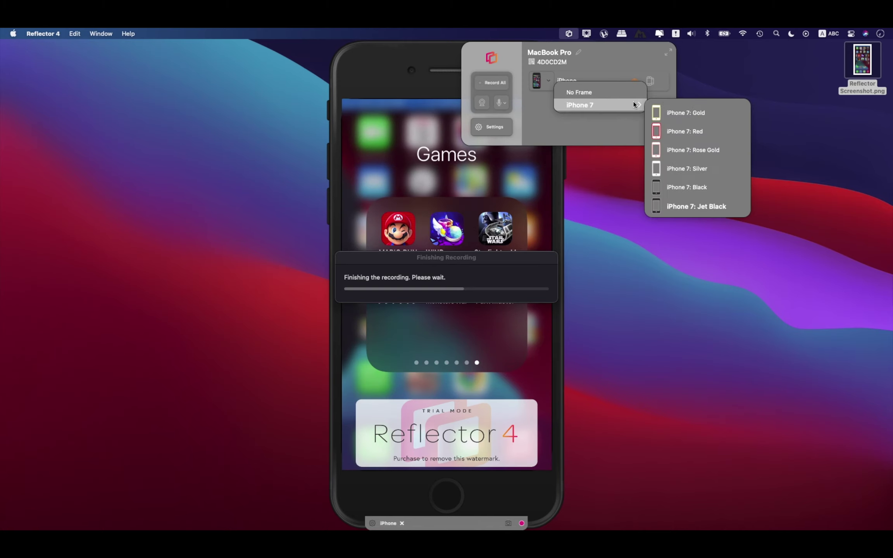
mouse_move(618, 104)
left_click(678, 118)
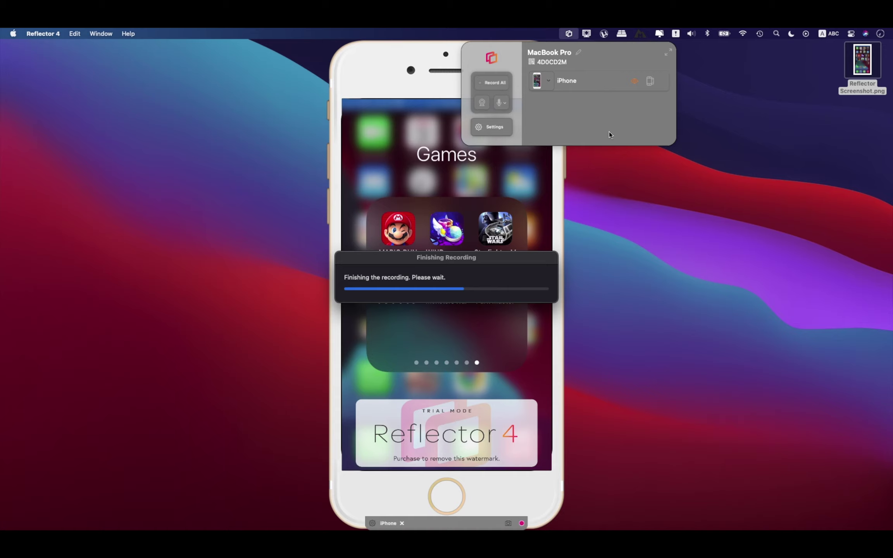
Toggle the visibility of the mirrored iPhone window, disconnect the iPhone, and close the device overview.
left_click(634, 81)
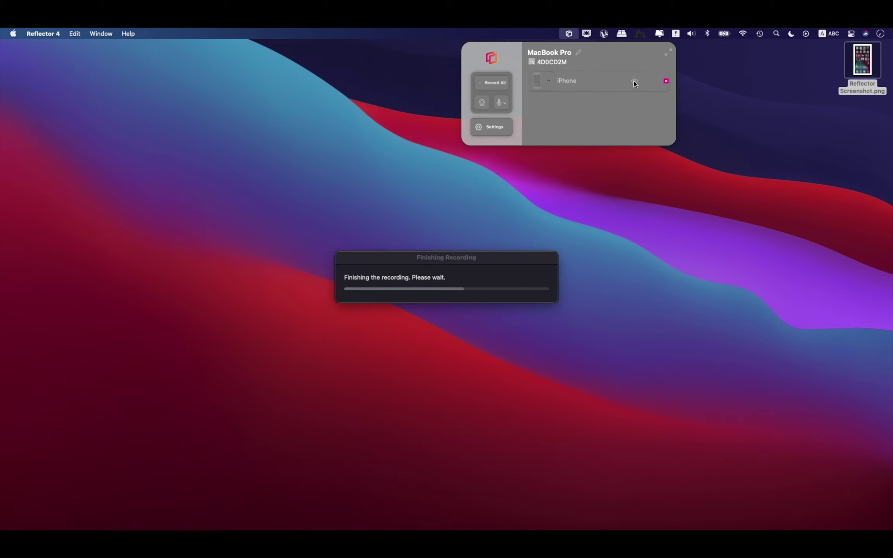
left_click(634, 81)
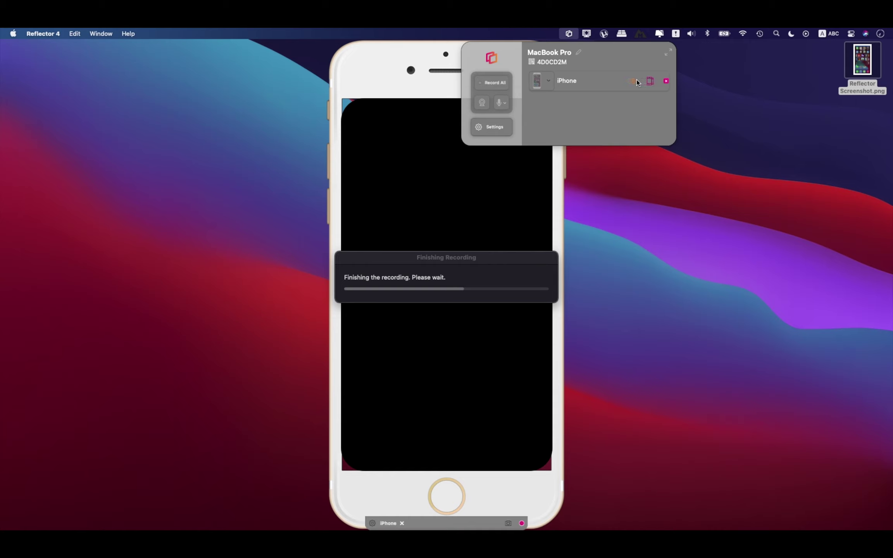
left_click(634, 81)
left_click(634, 81)
left_click(666, 81)
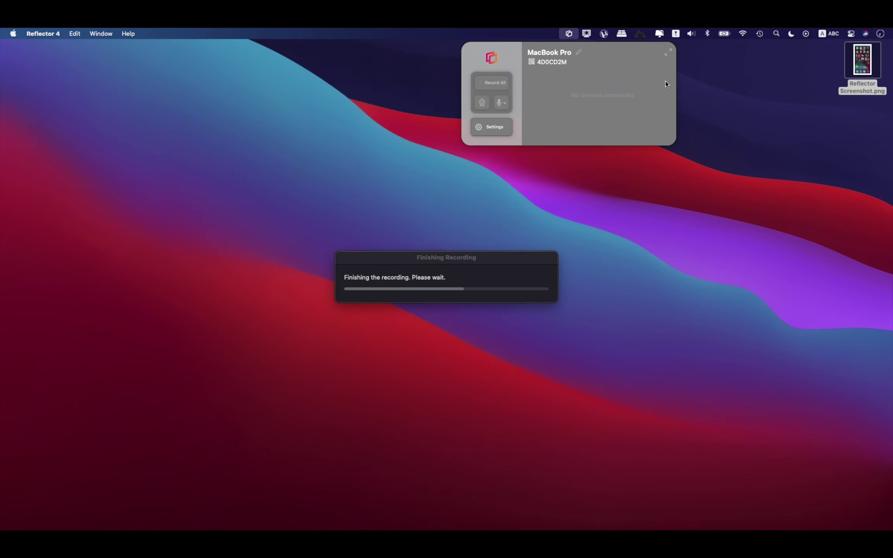
left_click(569, 33)
left_click(490, 257)
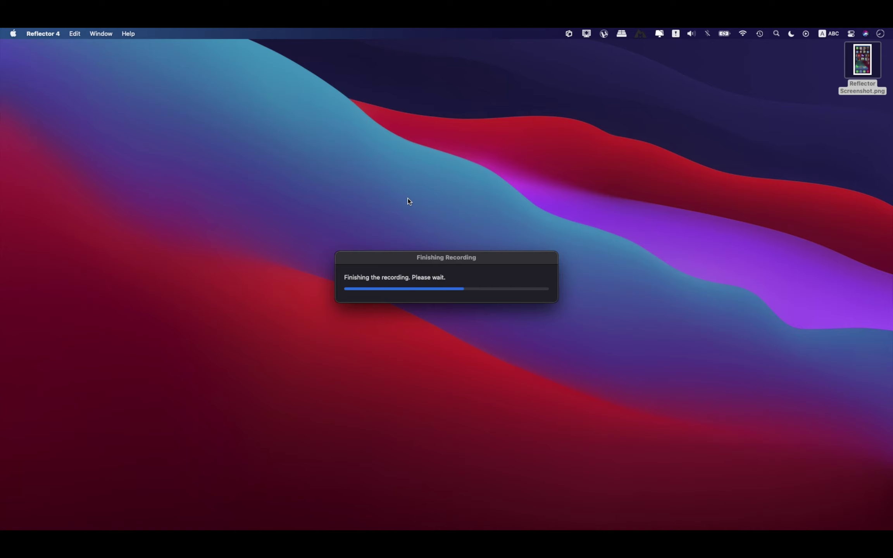
Move the Finishing Recording window higher on the desktop and open TextEdit by searching the installed apps for "text".
left_click_drag(479, 257, 476, 219)
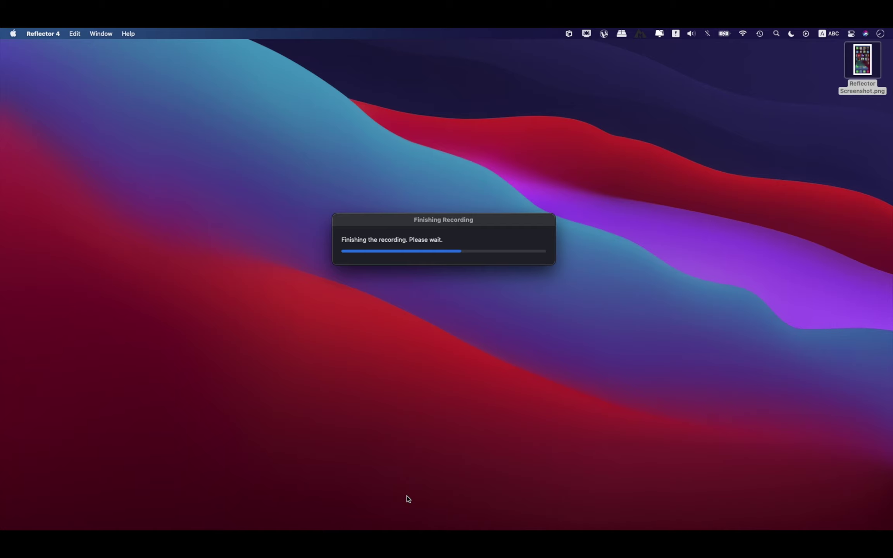
mouse_move(404, 526)
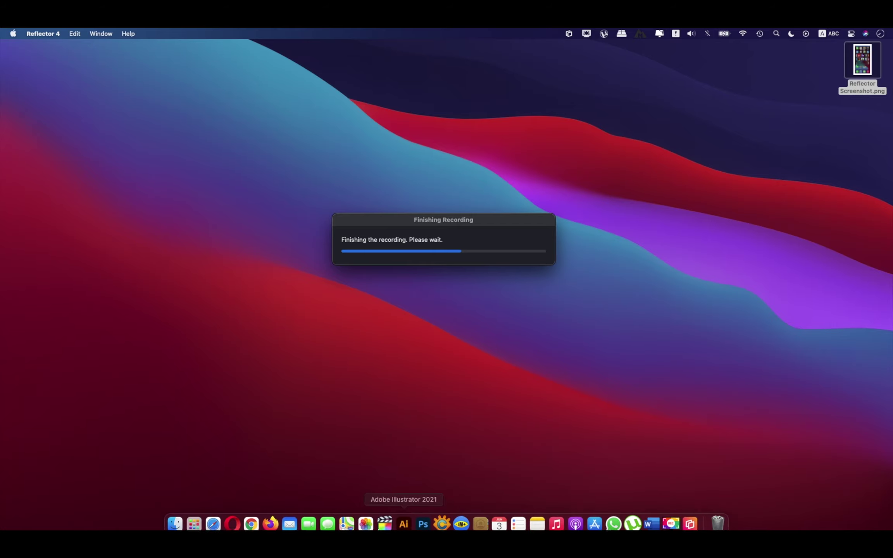
left_click(198, 524)
type("tex")
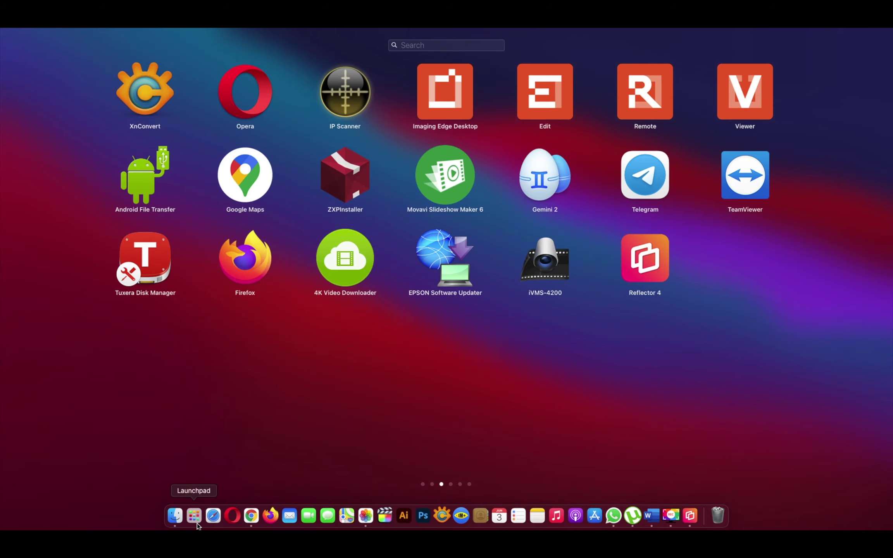
type("t")
left_click(429, 107)
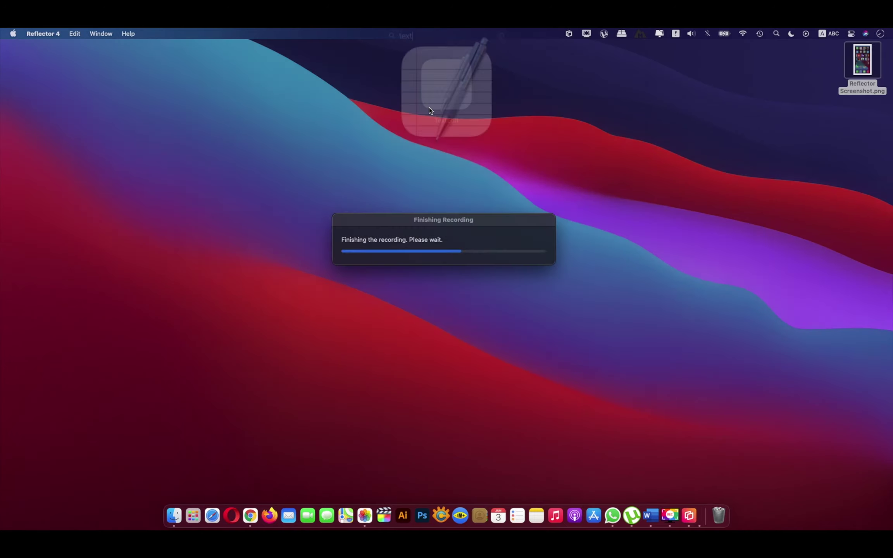
left_click_drag(444, 220, 445, 147)
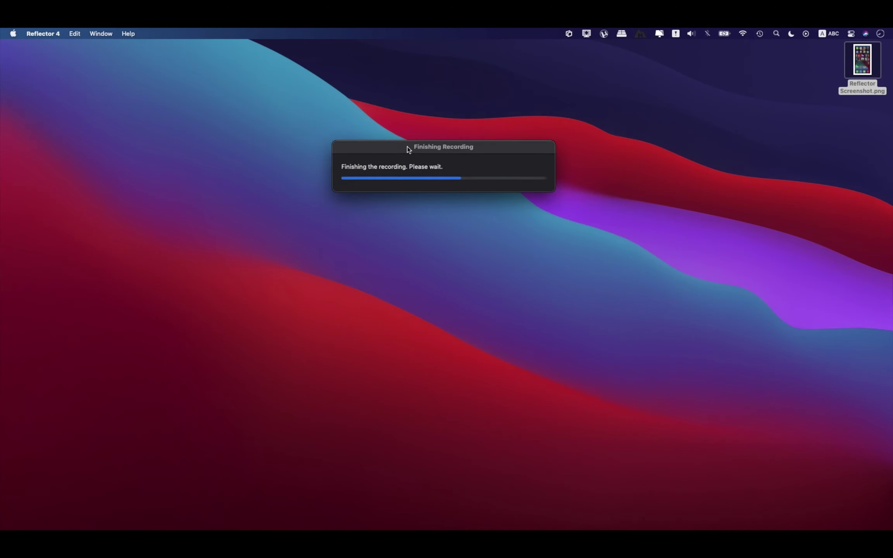
left_click(704, 518)
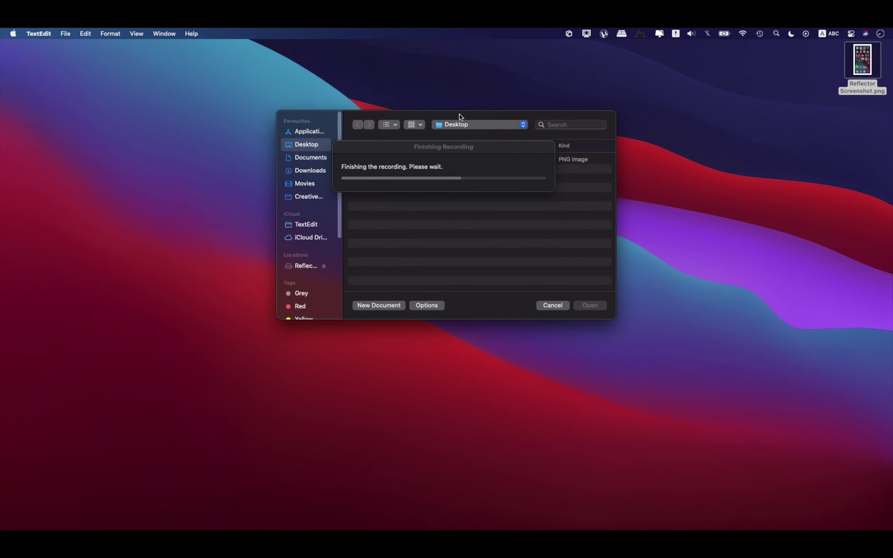
Create a new TextEdit document below the Finishing Recording window and write "Really sorry guys" and "It won't finish" on two lines.
left_click(379, 366)
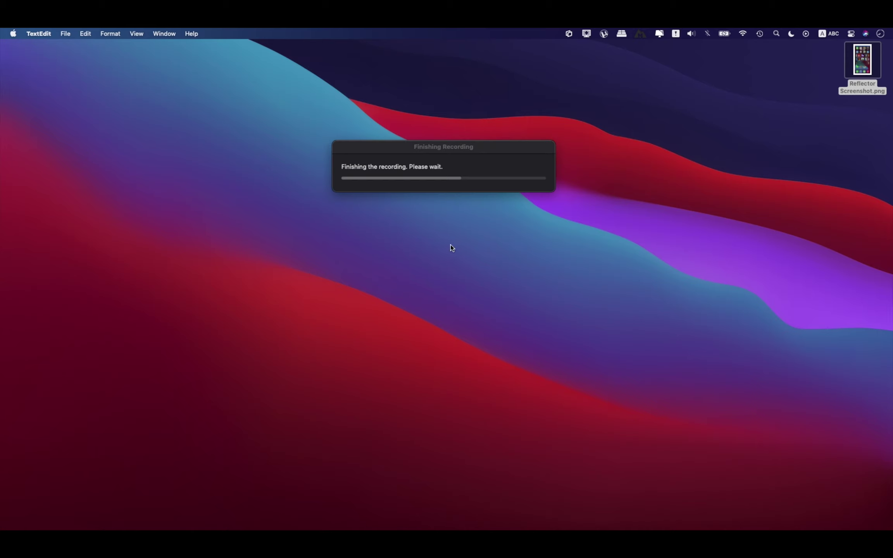
left_click_drag(288, 66, 499, 227)
type("Rea")
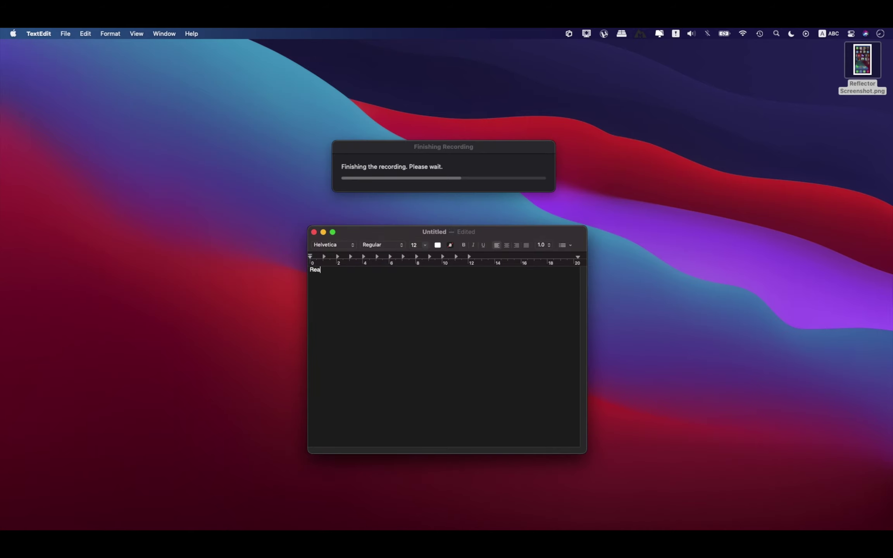
type("lly sorry ")
type("guys ")
type("It ")
type("won")
type("t")
type(" fi")
type("n")
type("ish")
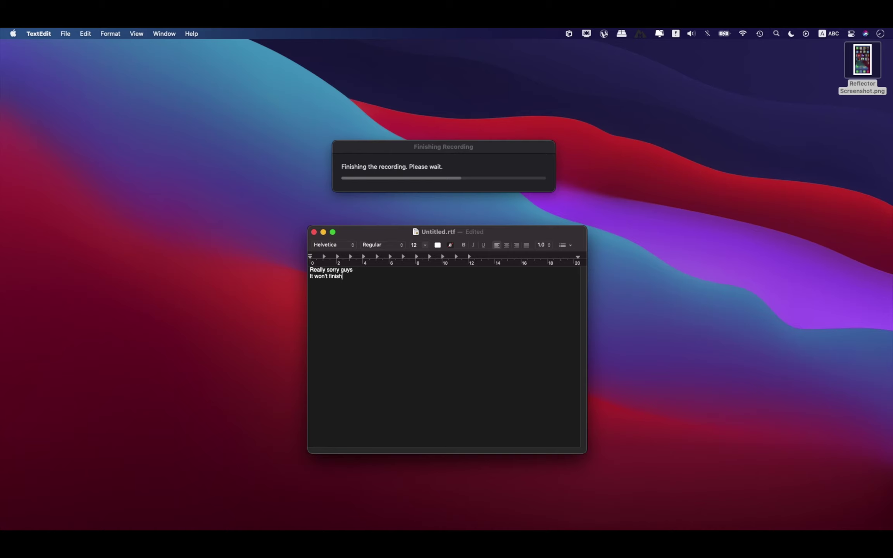
Switch back to Reflector 4 and quit it while the recording is still being finished.
left_click(404, 149)
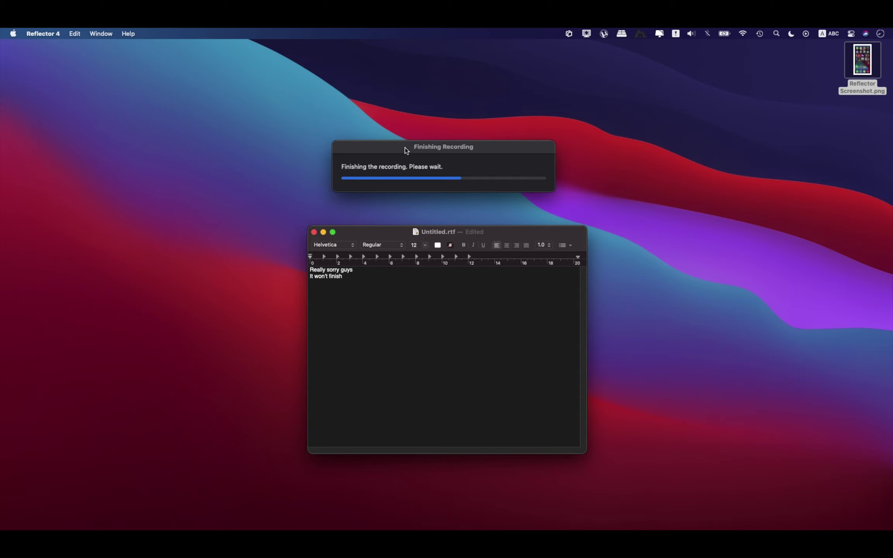
left_click(42, 32)
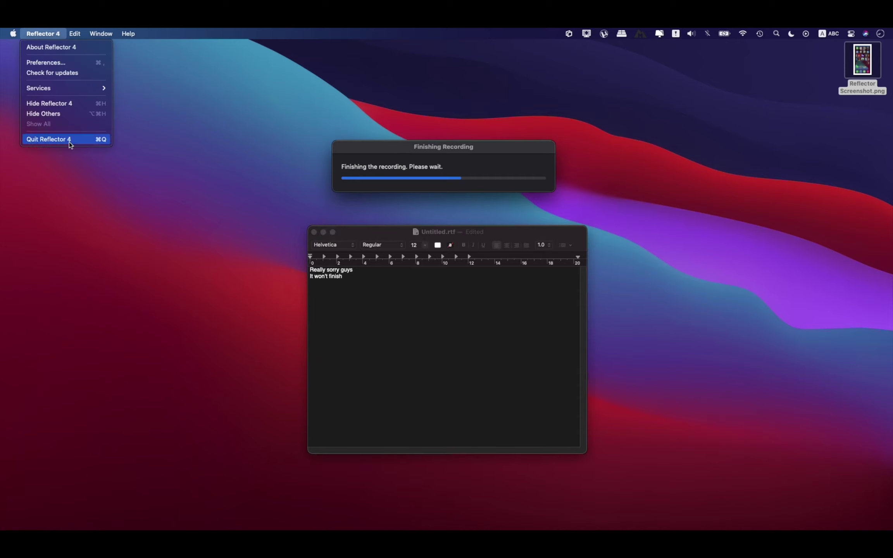
left_click(69, 142)
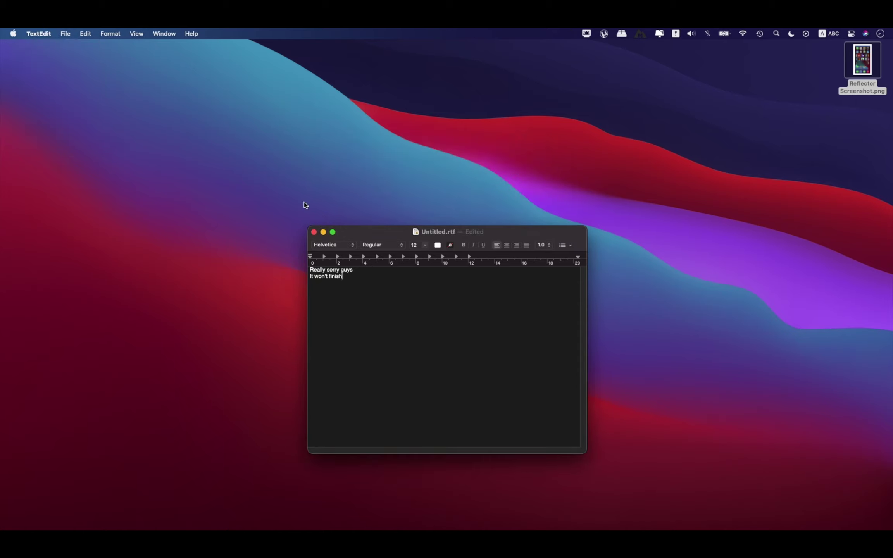